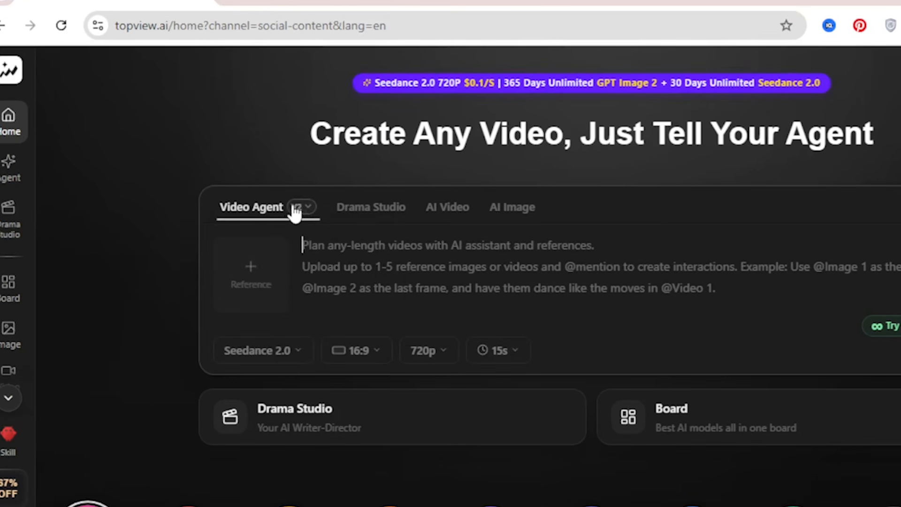
pyautogui.click(267, 198)
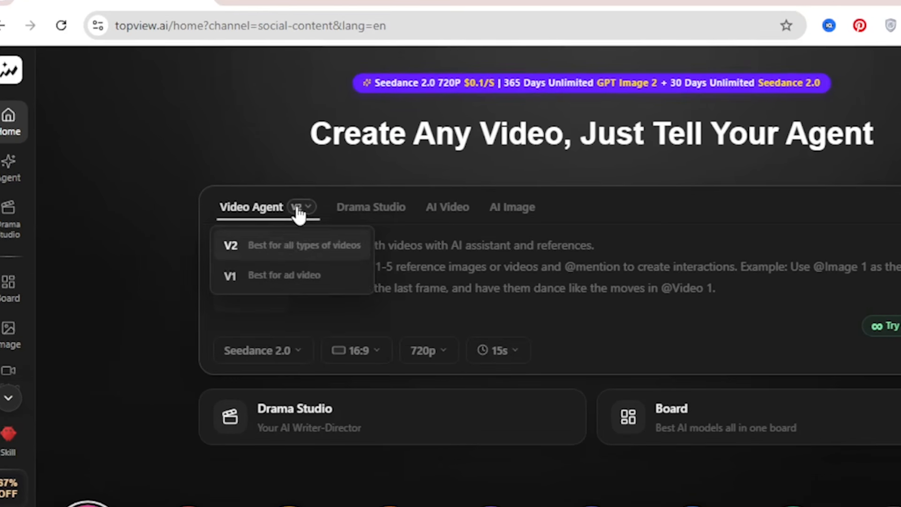
pyautogui.click(281, 249)
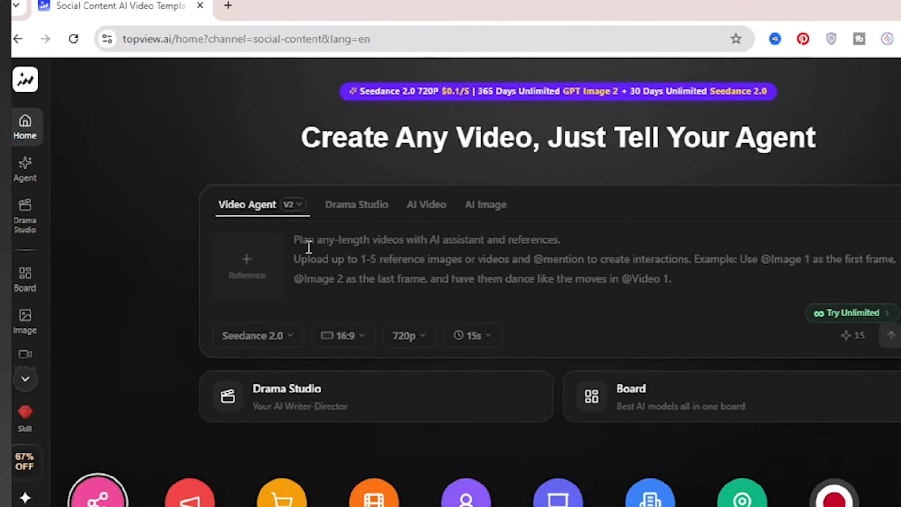
pyautogui.click(319, 251)
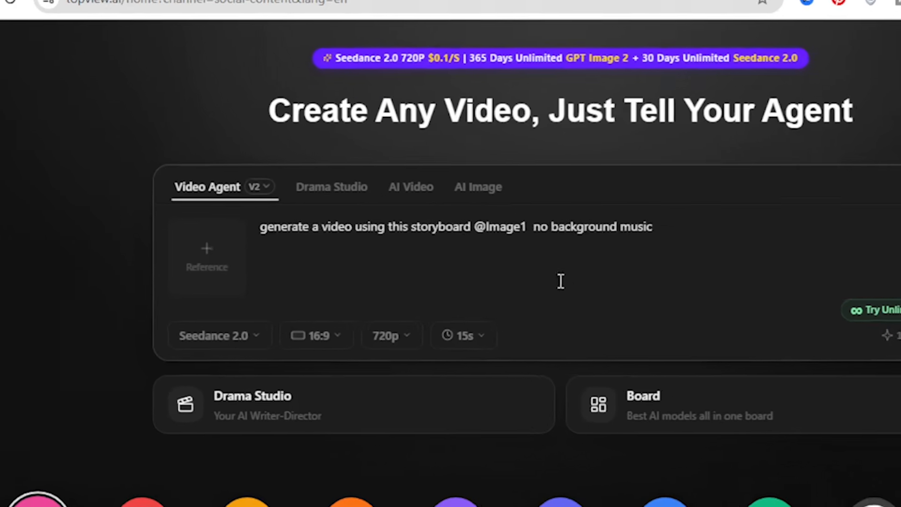
# Set the video to the Seedance 2.0 model, 16:9, 720p and a custom 60 s duration, and submit the prompt
pyautogui.click(232, 341)
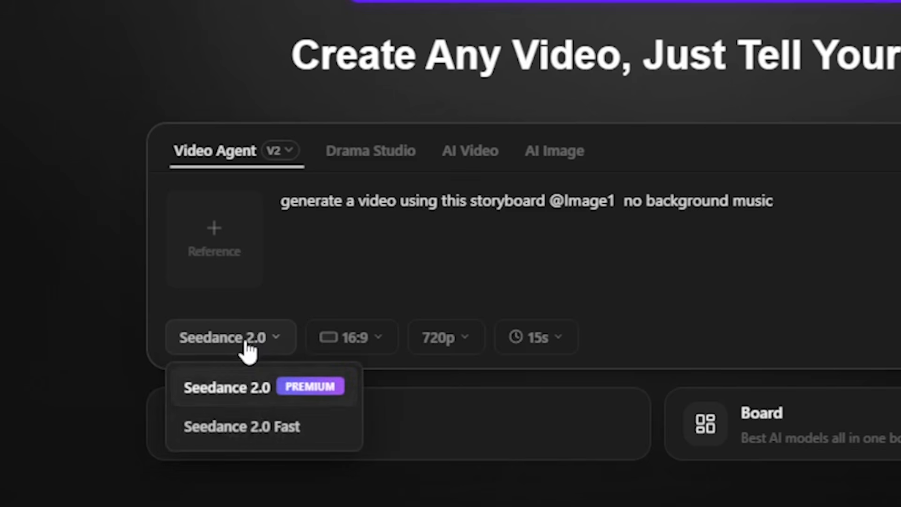
pyautogui.click(254, 393)
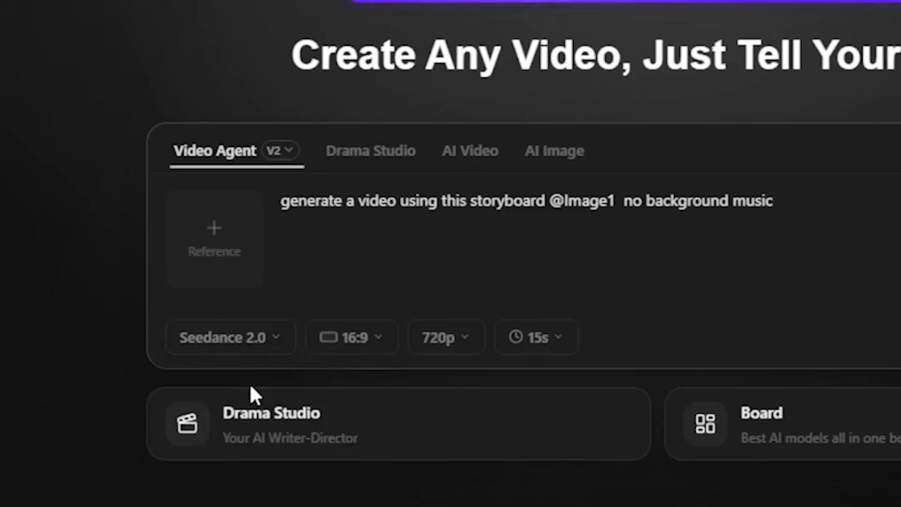
pyautogui.click(375, 346)
pyautogui.click(362, 389)
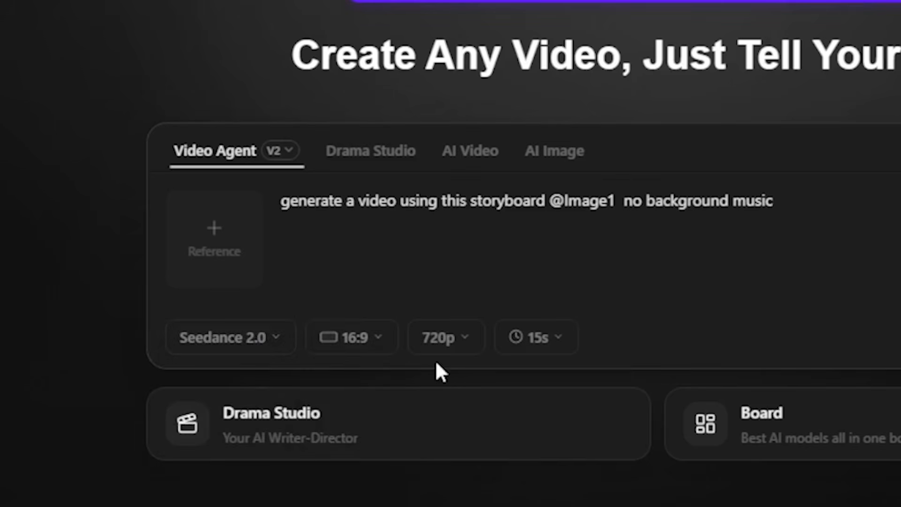
pyautogui.click(452, 343)
pyautogui.click(437, 427)
pyautogui.click(538, 341)
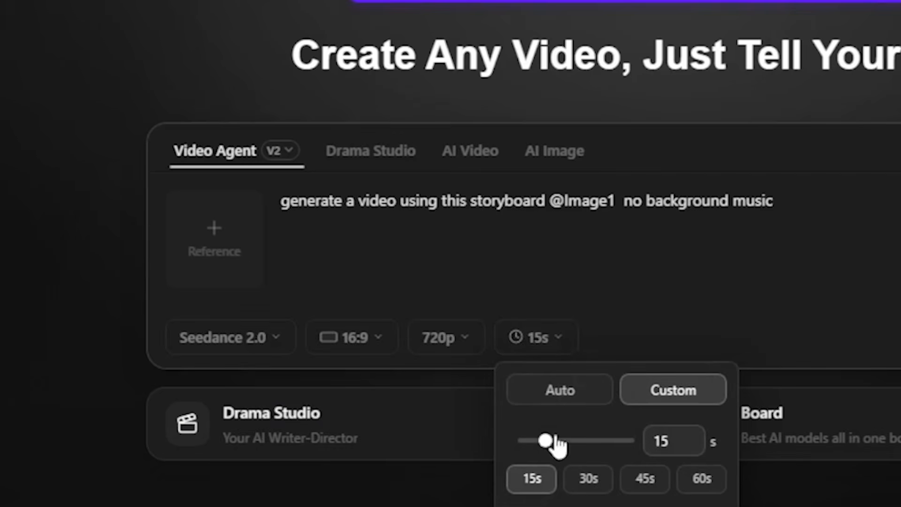
pyautogui.moveTo(548, 441); pyautogui.dragTo(648, 446)
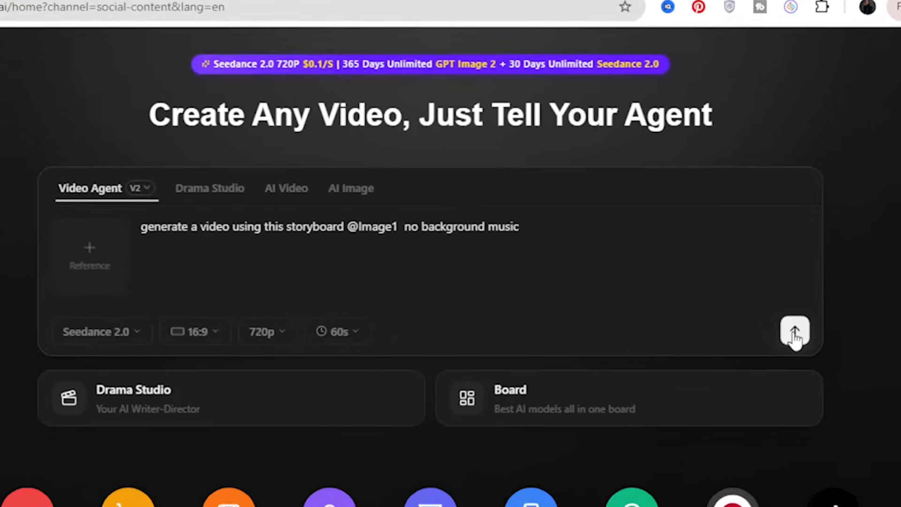
pyautogui.click(808, 336)
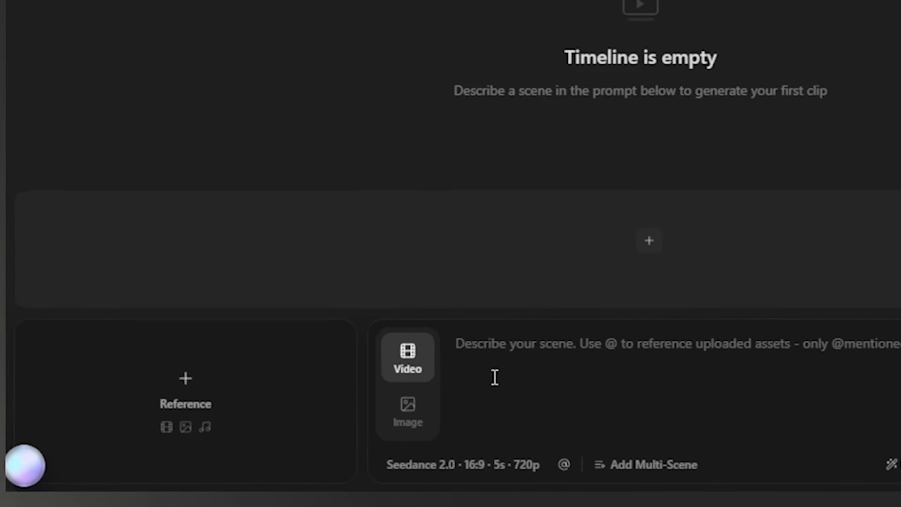
# Import the last storyboard-to-video image, the four-panel bedroom storyboard, from My First Board as a reference asset
pyautogui.moveTo(236, 411)
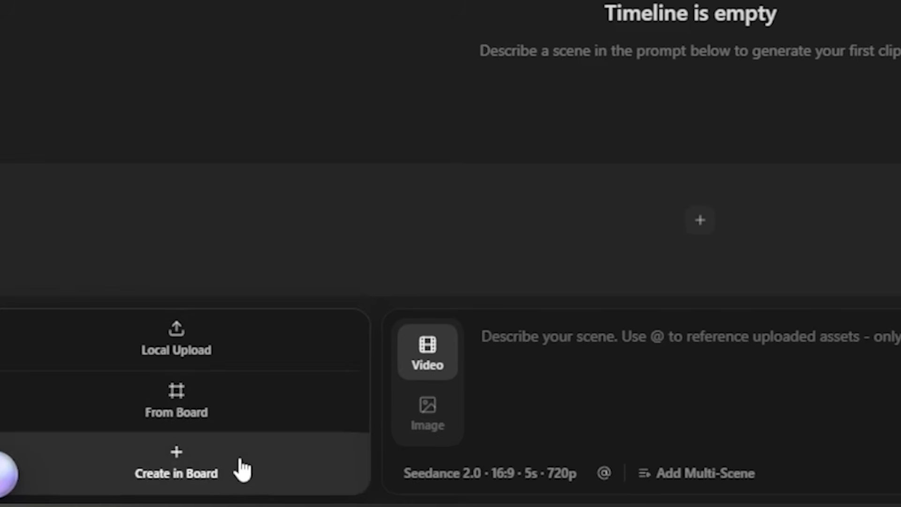
pyautogui.click(207, 402)
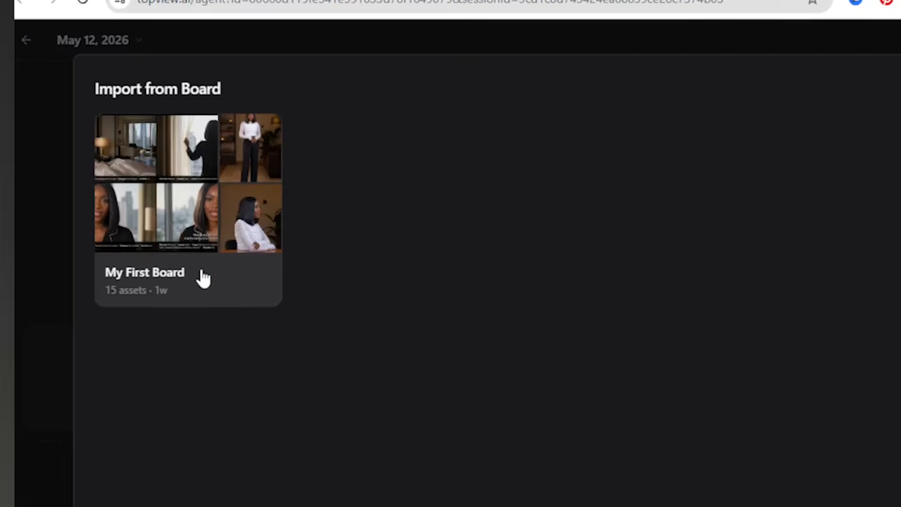
pyautogui.click(201, 273)
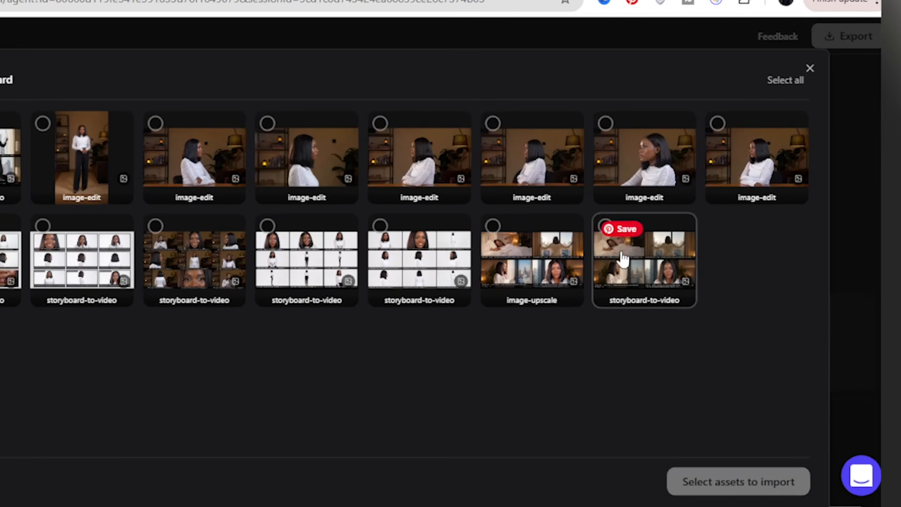
pyautogui.click(623, 258)
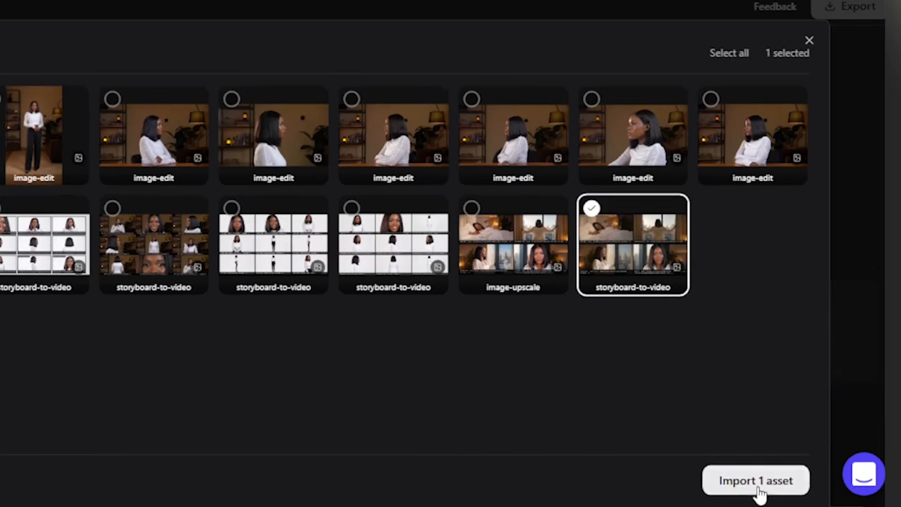
pyautogui.click(756, 484)
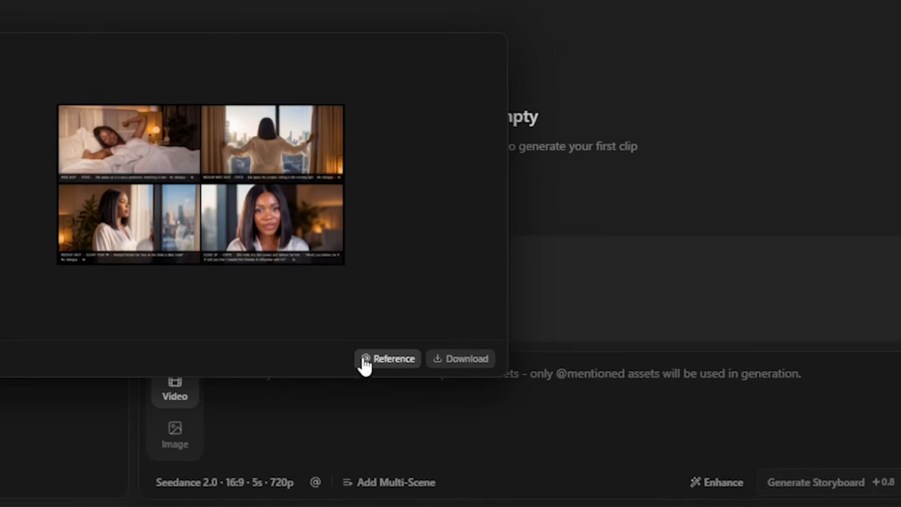
# Mention Image 2 in the scene prompt and paste the shot-by-shot description of the woman's morning in her apartment, with dialogue
pyautogui.click(407, 397)
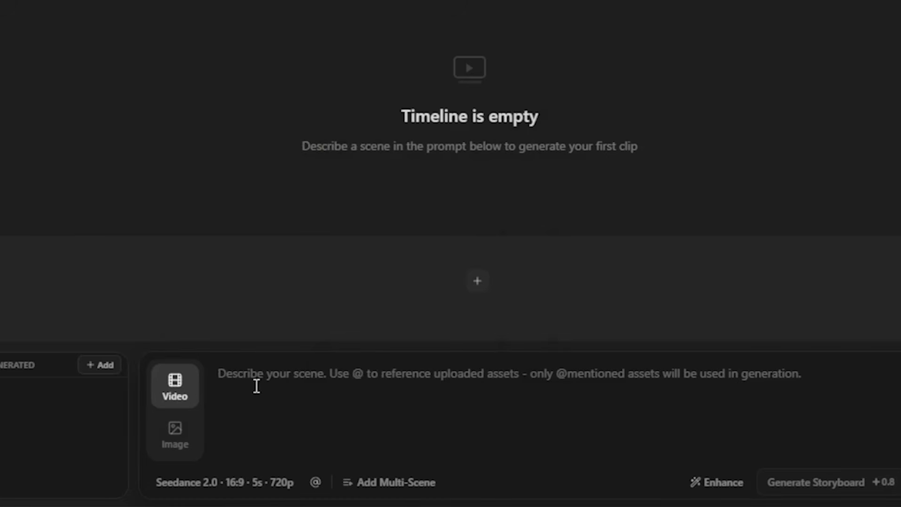
pyautogui.write('@')
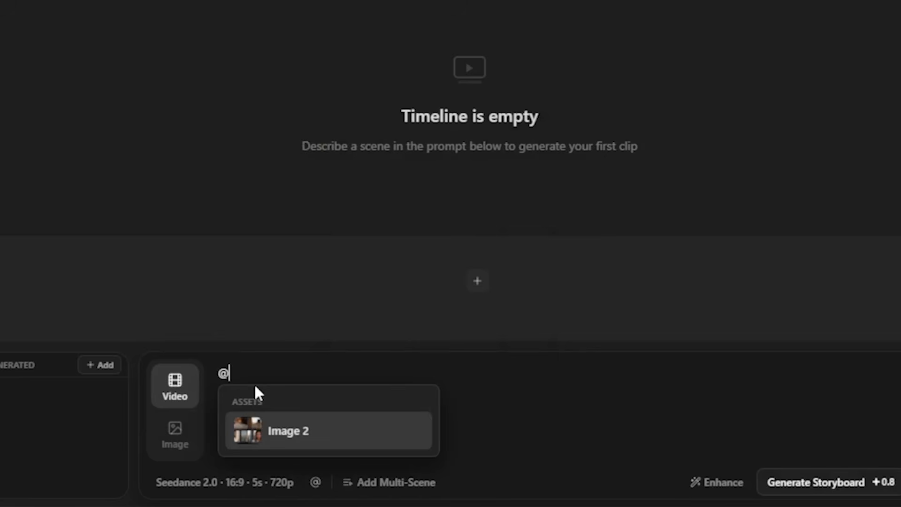
pyautogui.click(279, 427)
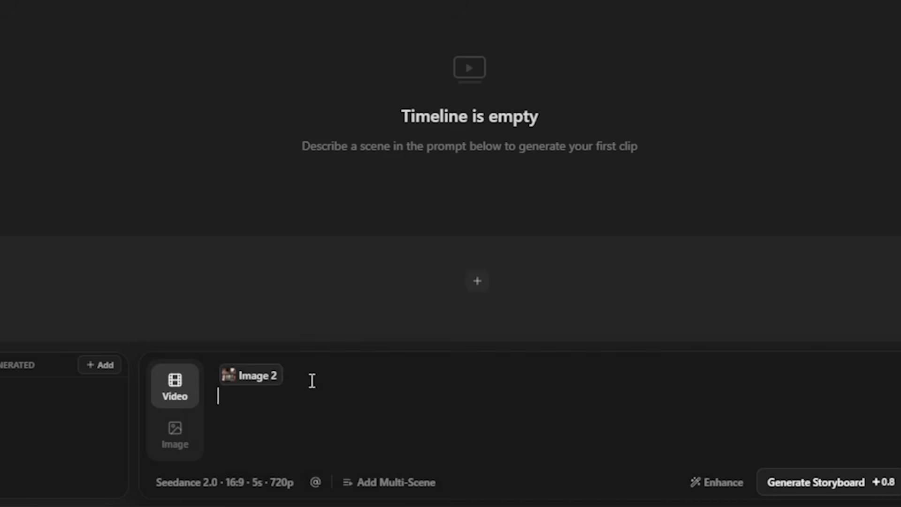
pyautogui.hotkey('ctrl', 'v')
# Set the clip to Seedance 2.0, 15 s and 720p, and generate the video
pyautogui.click(206, 482)
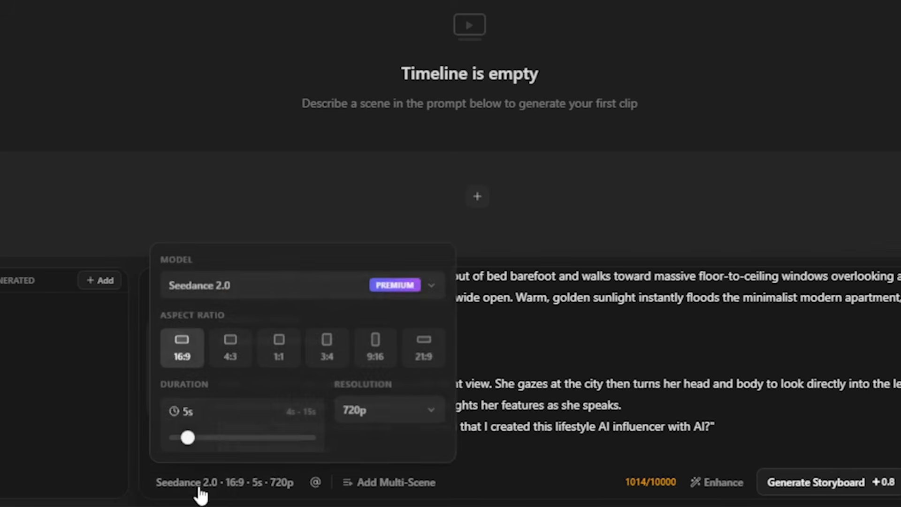
pyautogui.click(286, 291)
pyautogui.click(293, 324)
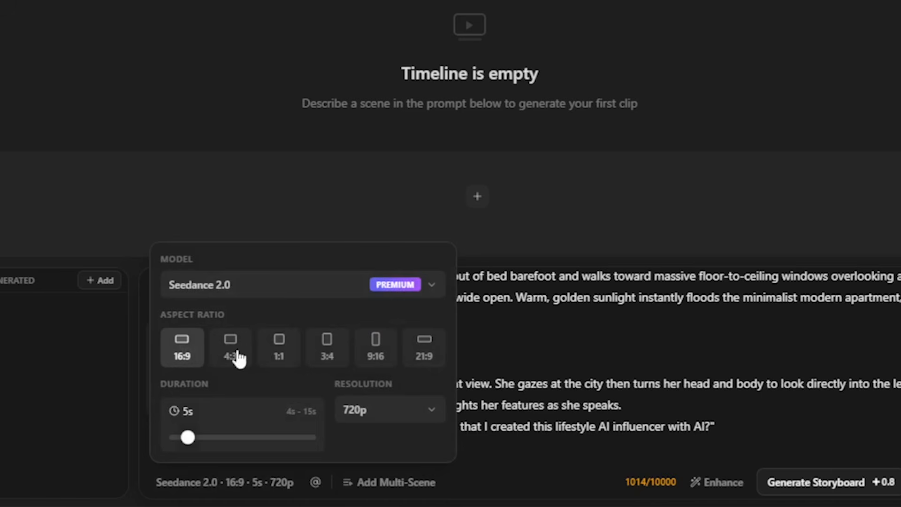
pyautogui.moveTo(188, 439); pyautogui.dragTo(327, 438)
pyautogui.click(376, 412)
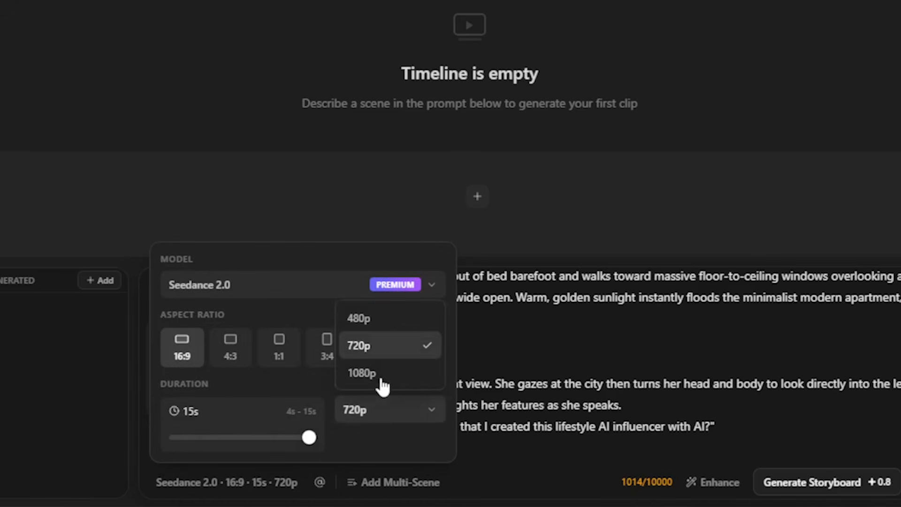
pyautogui.click(388, 346)
pyautogui.click(483, 458)
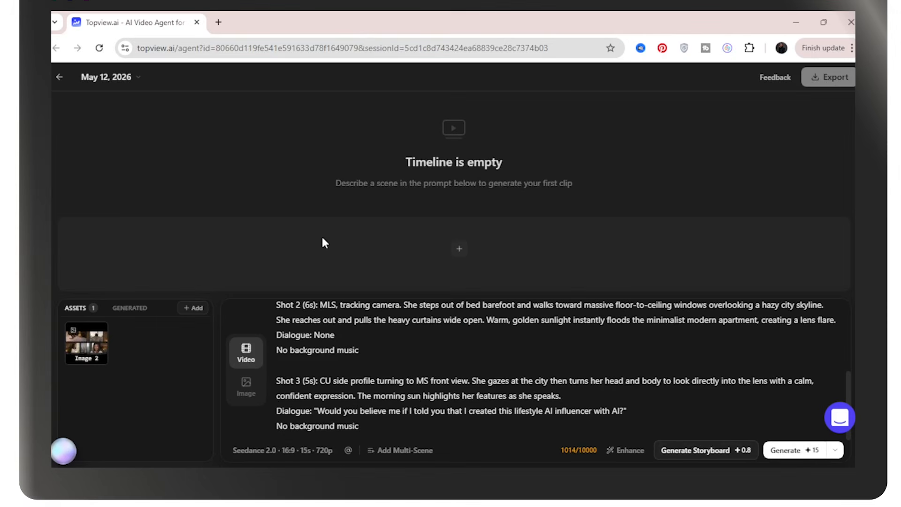
pyautogui.click(798, 450)
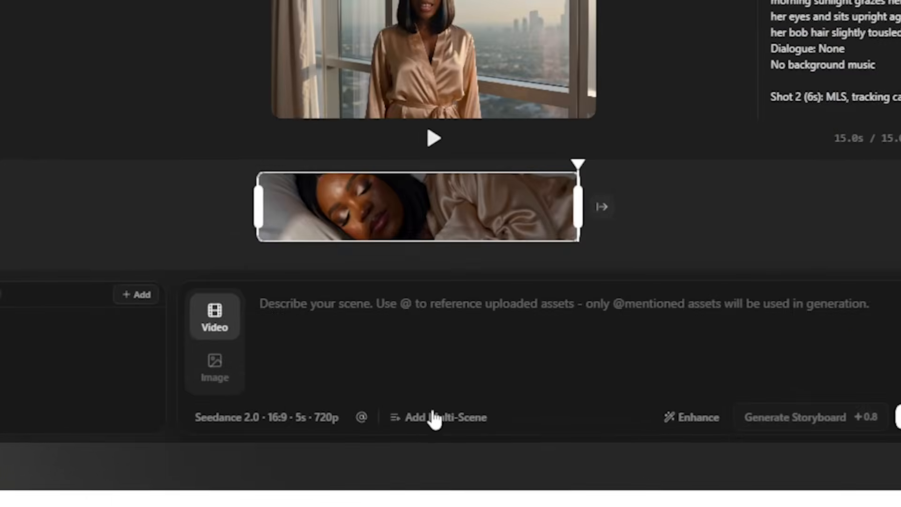
# Start a multi-scene plan, paste the coffee cup and Tokyo rooftop prompt as scene 1, and set its duration to 15 s
pyautogui.click(429, 420)
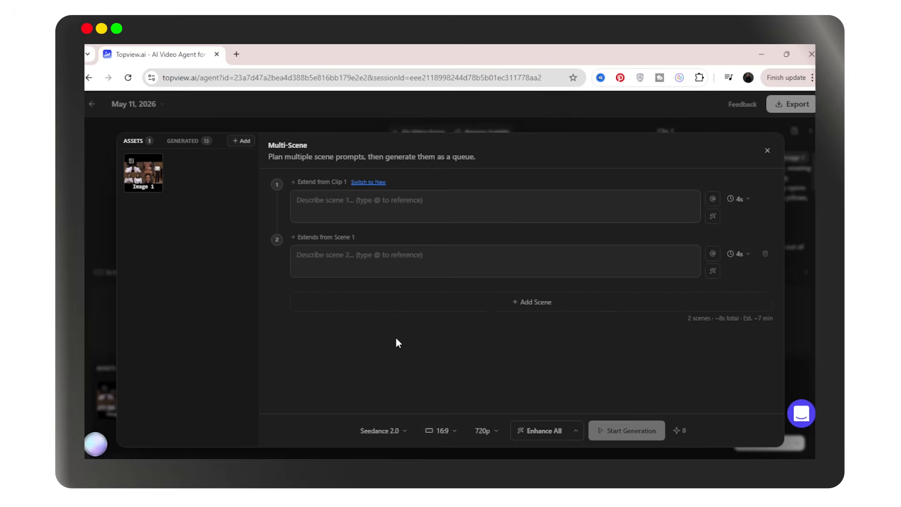
pyautogui.click(346, 208)
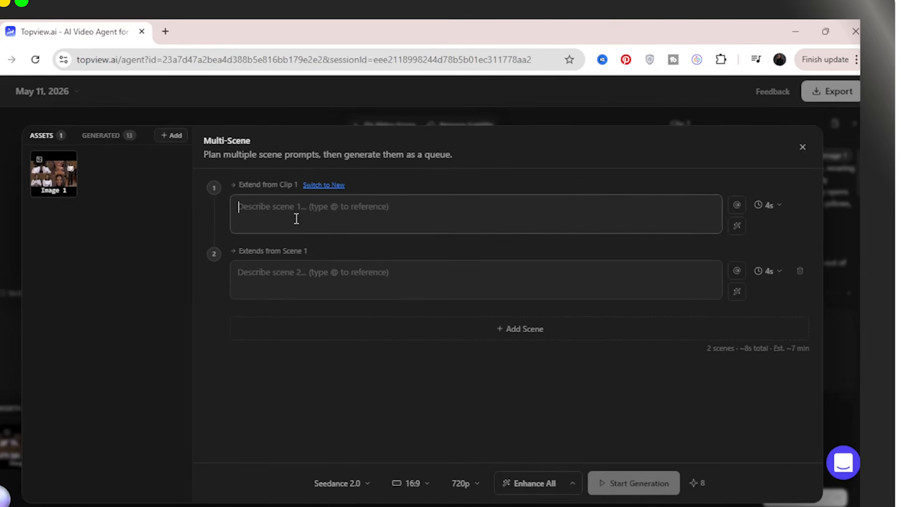
pyautogui.hotkey('ctrl', 'v')
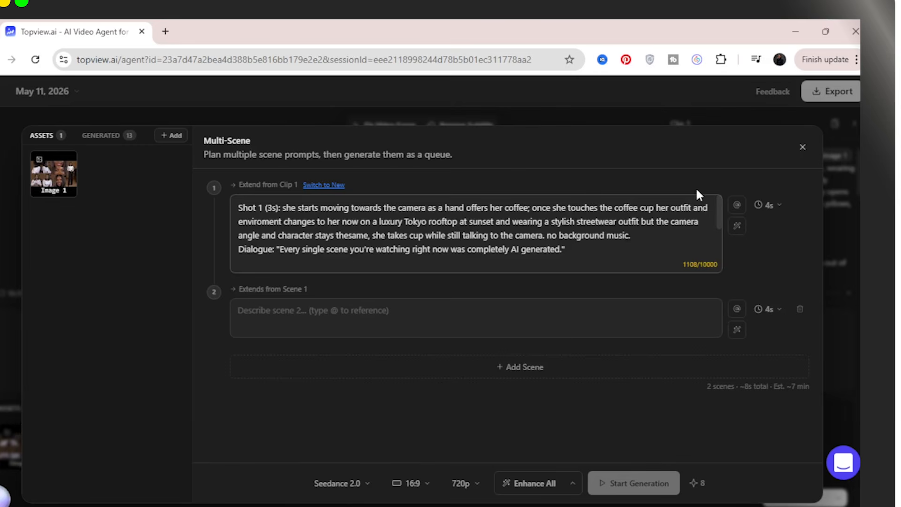
pyautogui.click(768, 205)
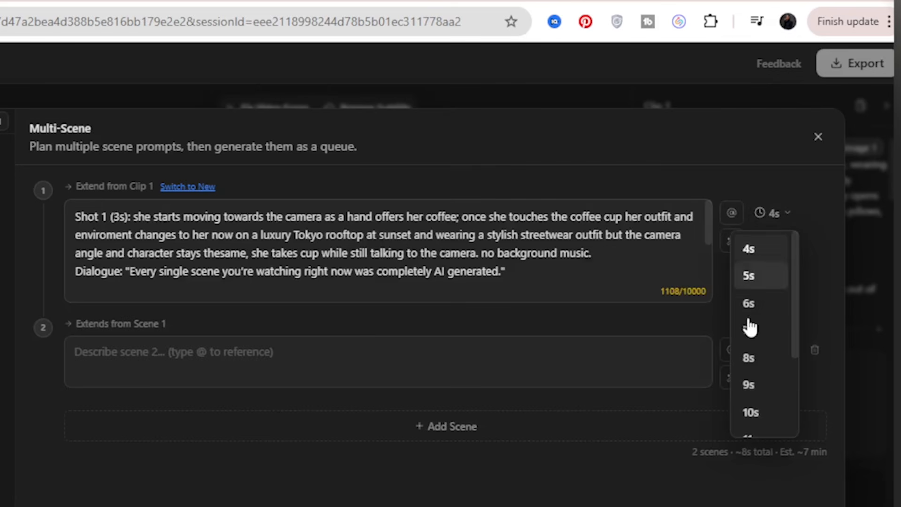
pyautogui.scroll(-3, 763, 366)
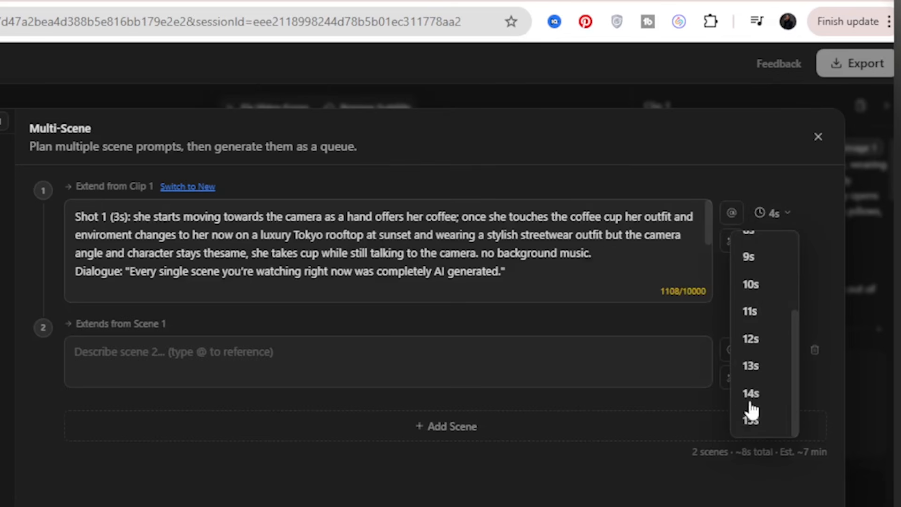
pyautogui.click(753, 421)
# Fill scene 2 with the high-end home office prompt and its dialogue, and set its duration to 15 s
pyautogui.click(117, 358)
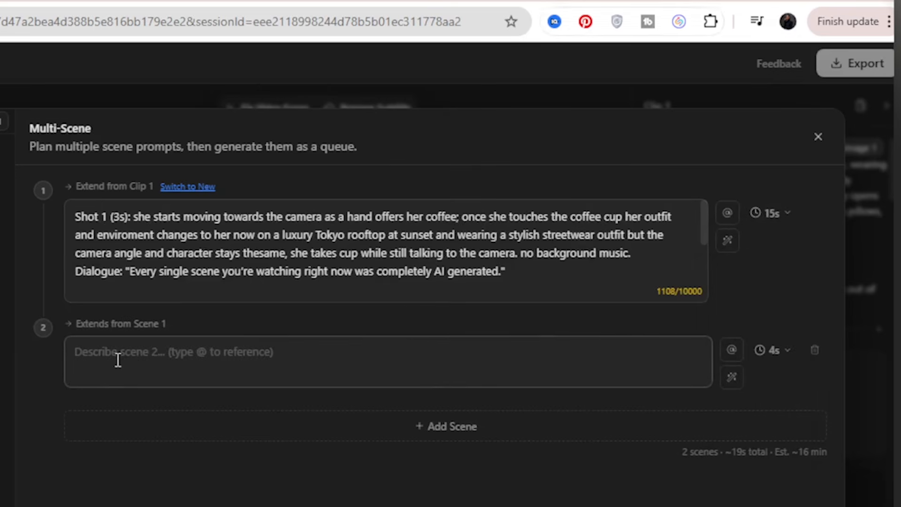
pyautogui.write("shot 1 (15s): she's is now in a beautiful high end home office dress in office outfits. She is seated confidently and speaking directly to the camera. no background music. Dialogue: outfits, voice, emotions, and even the lip sync were all created using AI. And the craziest part is that the character stays completely consistent across every single scene.")
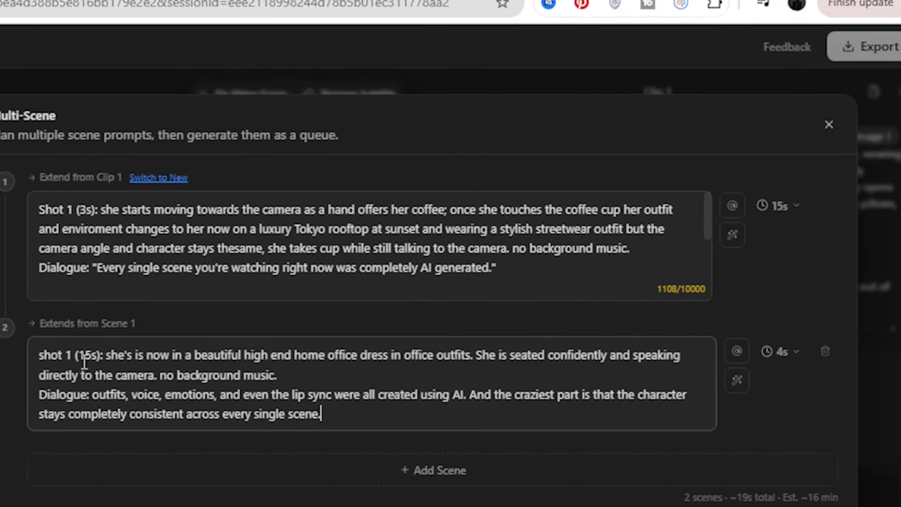
pyautogui.click(782, 351)
pyautogui.scroll(-3, 756, 446)
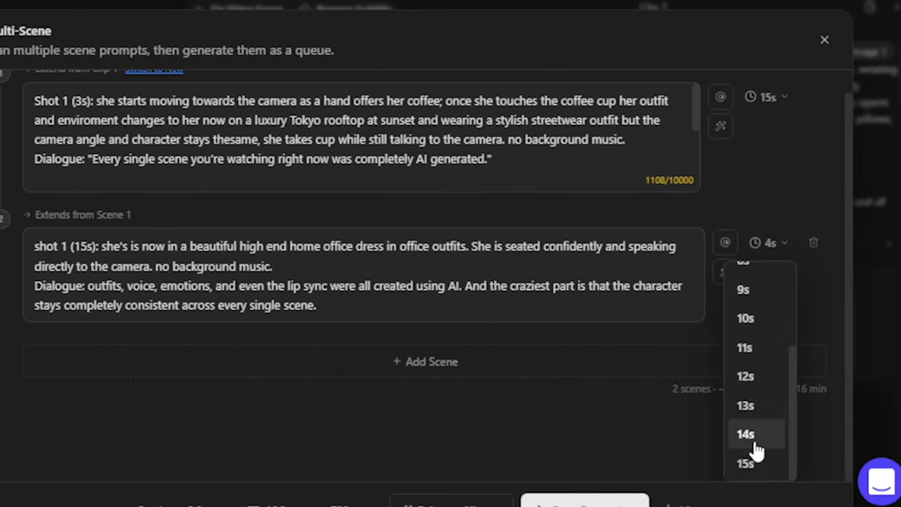
pyautogui.click(748, 463)
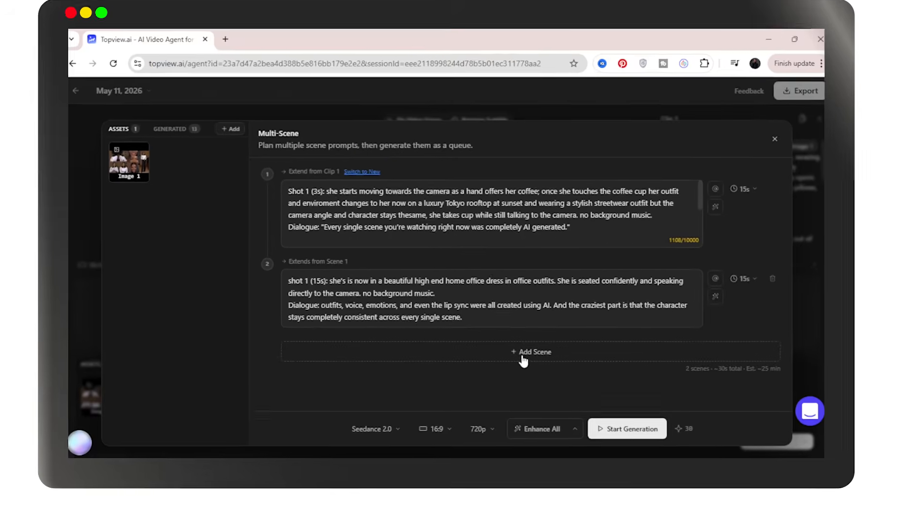
pyautogui.click(424, 386)
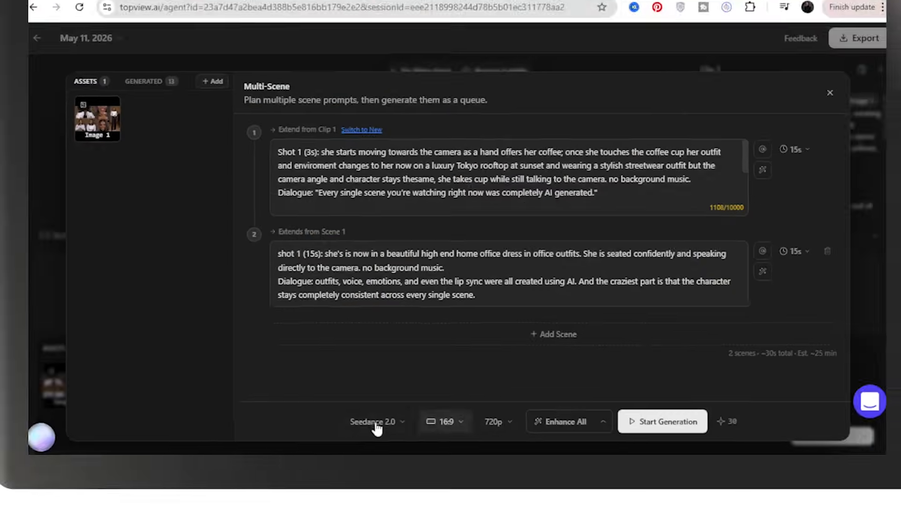
# Choose the Seedance 2.0 model and the 16:9 aspect ratio for the multi-scene queue
pyautogui.click(376, 422)
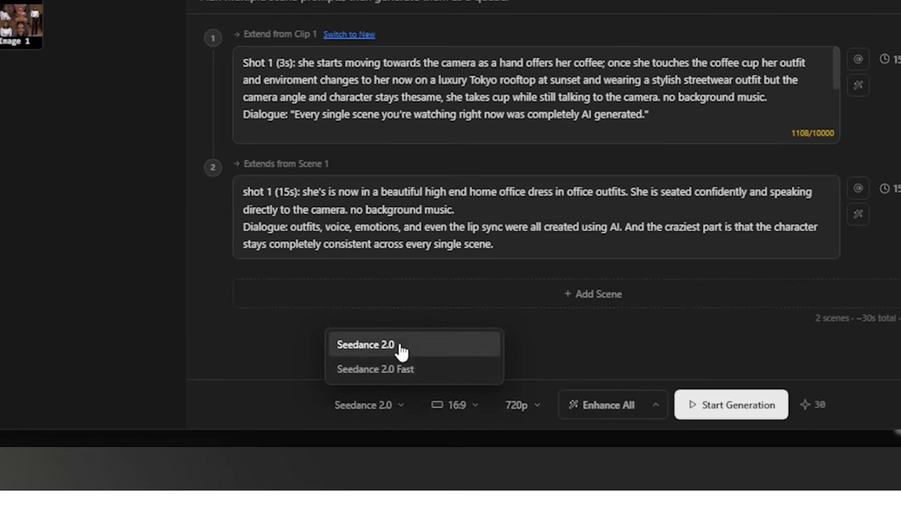
pyautogui.click(401, 350)
pyautogui.click(457, 412)
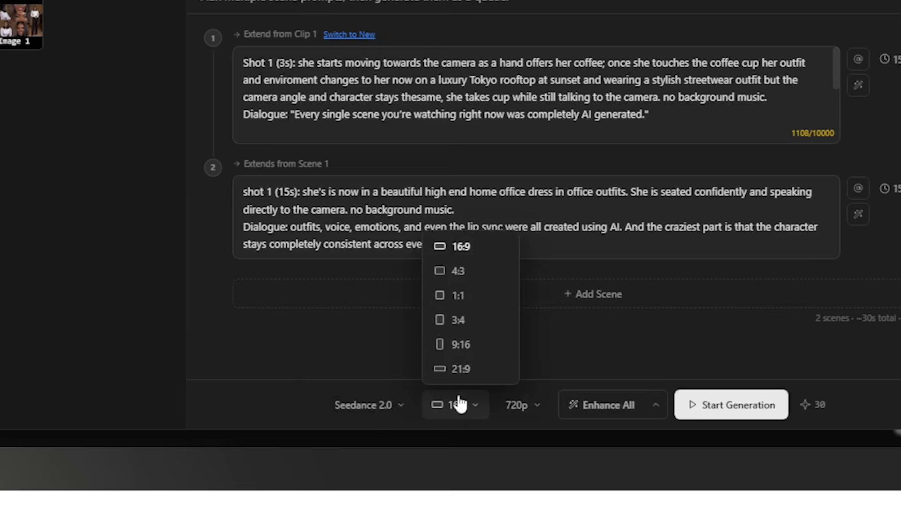
pyautogui.click(461, 249)
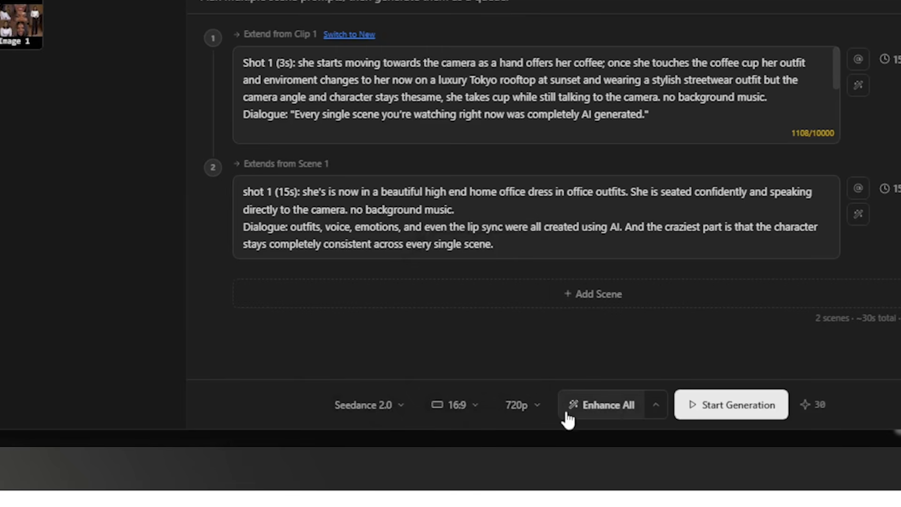
# Choose the output resolution for the multi-scene queue
pyautogui.click(528, 409)
pyautogui.click(526, 347)
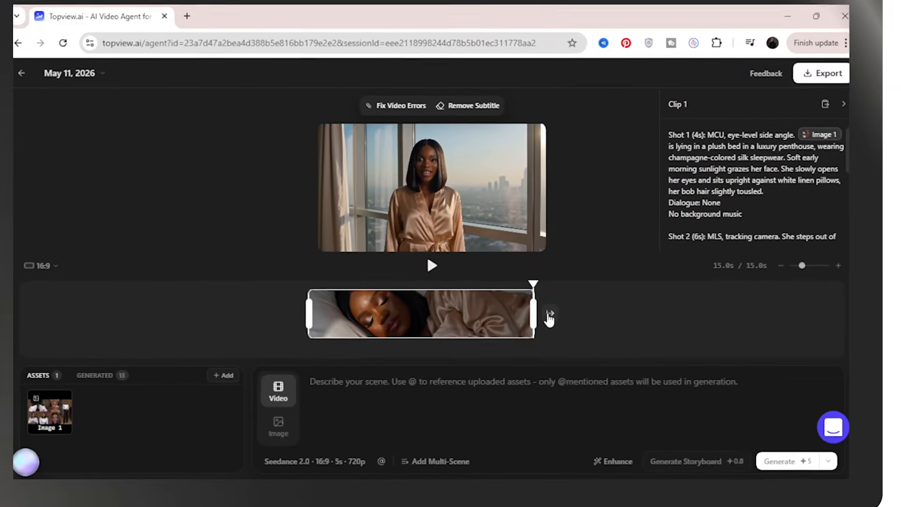
# Start an extension of Clip 1 from the end of the timeline
pyautogui.click(554, 315)
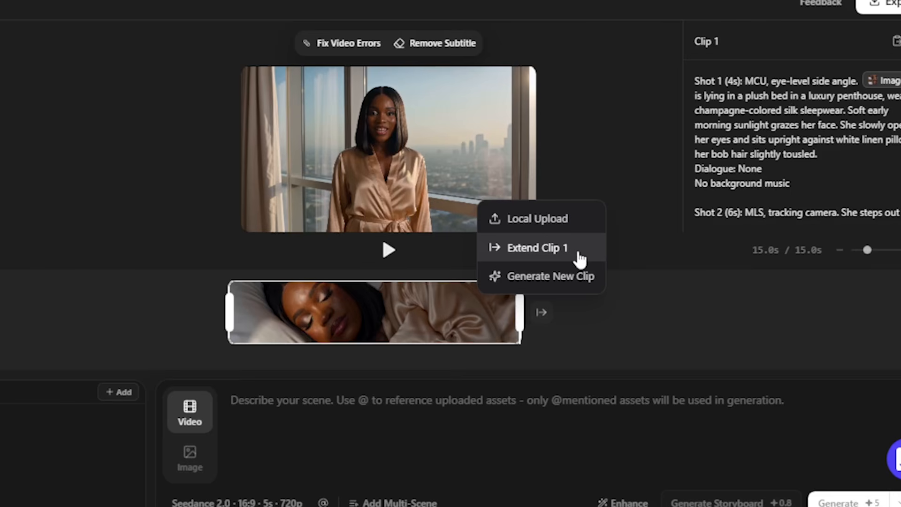
pyautogui.click(652, 301)
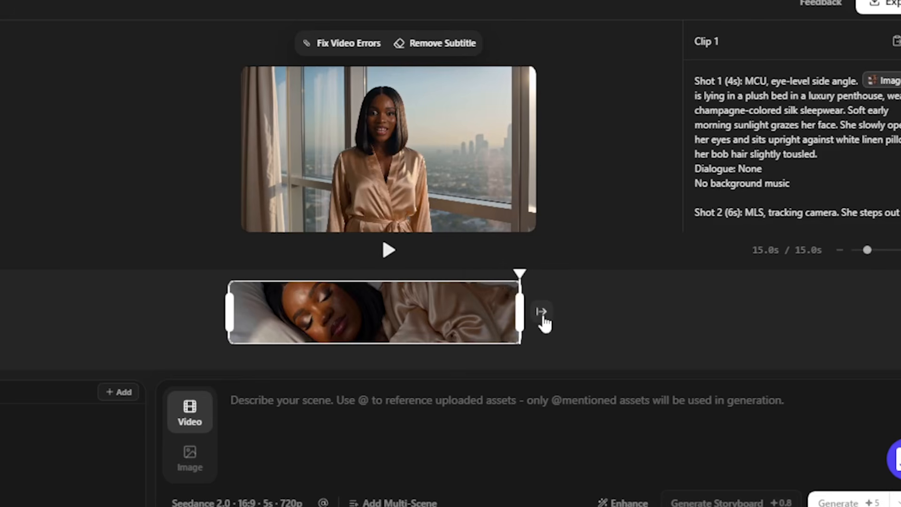
pyautogui.click(542, 315)
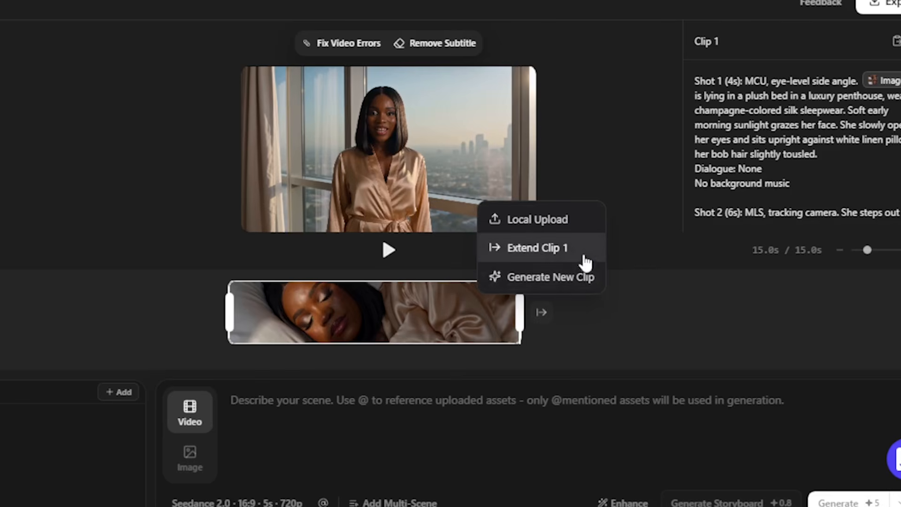
pyautogui.click(581, 255)
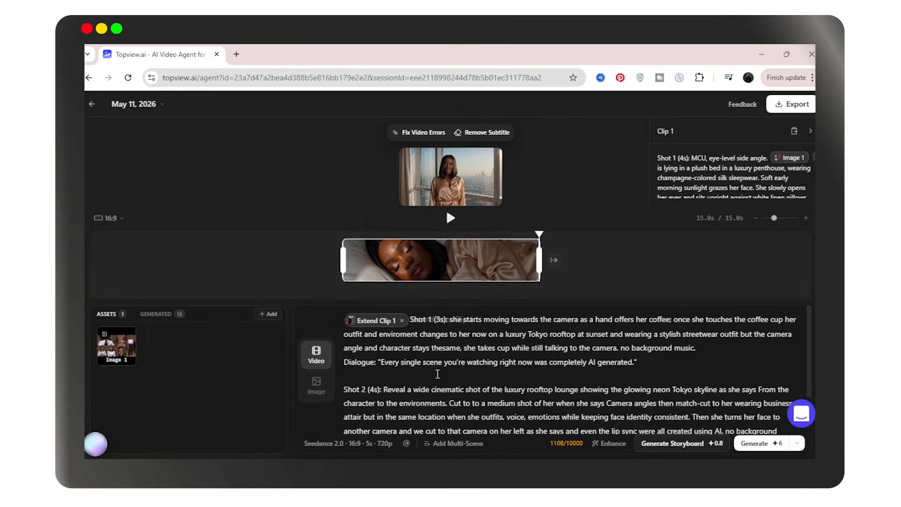
# Fill the Clip 1 extension with the coffee cup and Tokyo rooftop shot prompts and set its duration to 15 s
pyautogui.scroll(-1, 437, 373)
pyautogui.scroll(1, 484, 363)
pyautogui.scroll(-1, 481, 372)
pyautogui.scroll(1, 482, 372)
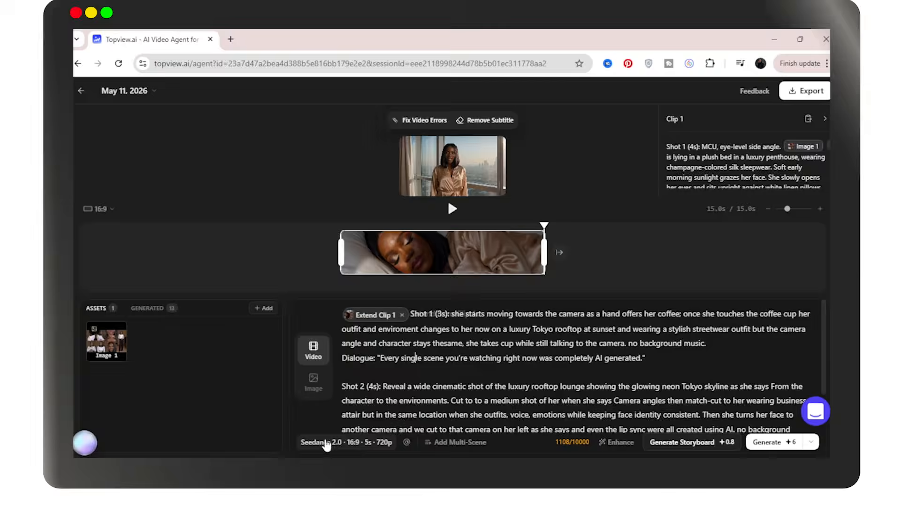
pyautogui.click(365, 446)
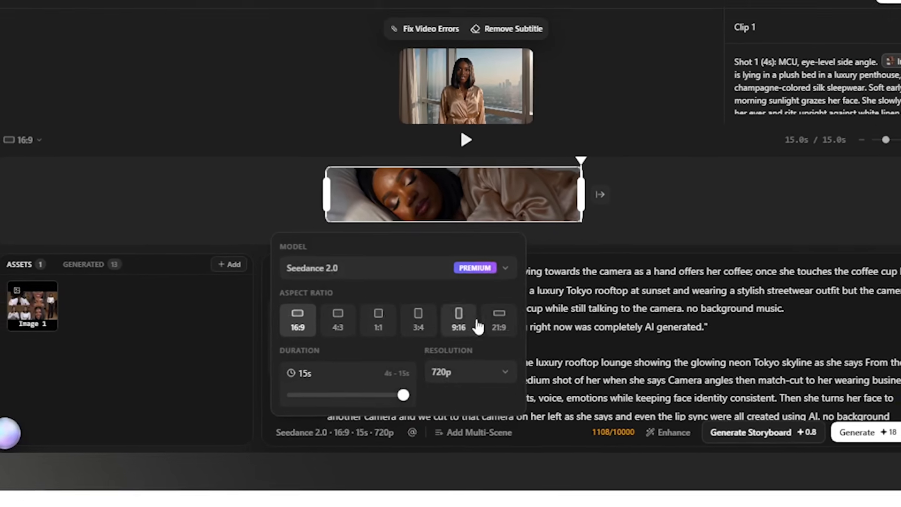
pyautogui.click(573, 415)
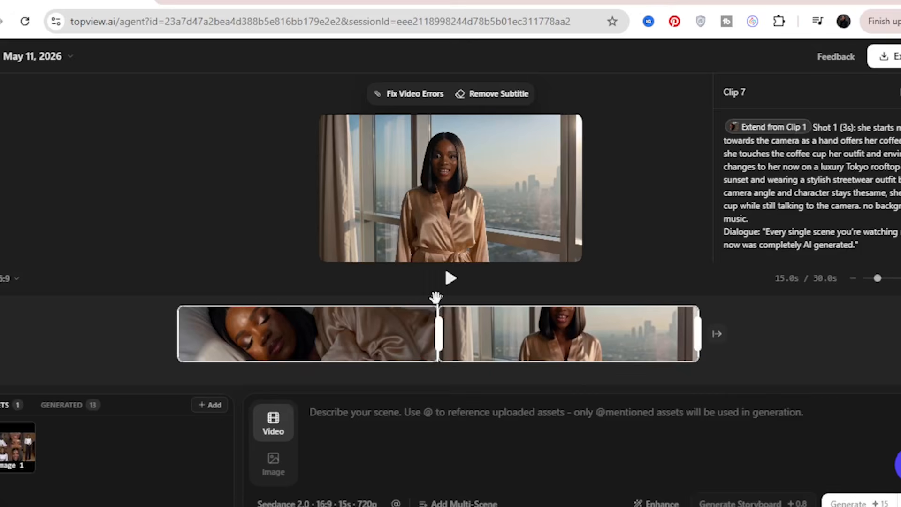
# Scrub through the extended clip and shrink the timeline scale so that all clips fit in view
pyautogui.moveTo(435, 297); pyautogui.dragTo(598, 310)
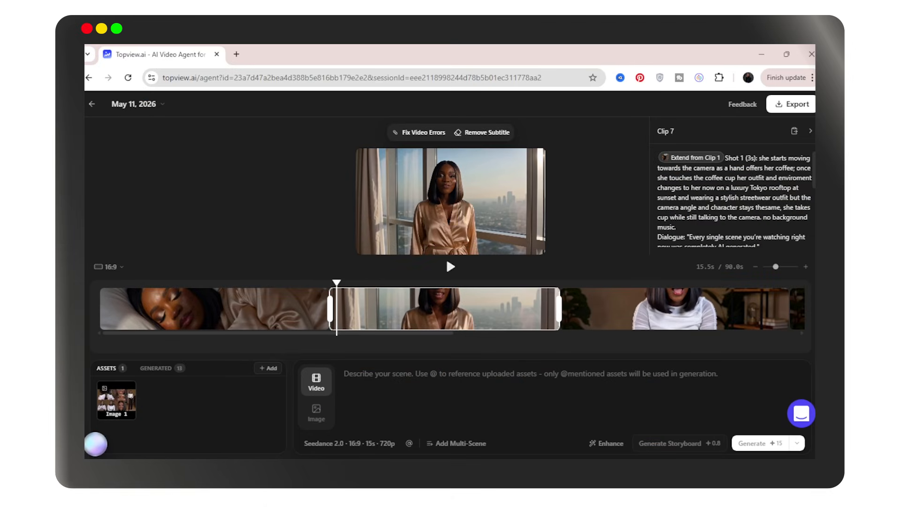
pyautogui.moveTo(775, 267); pyautogui.dragTo(766, 269)
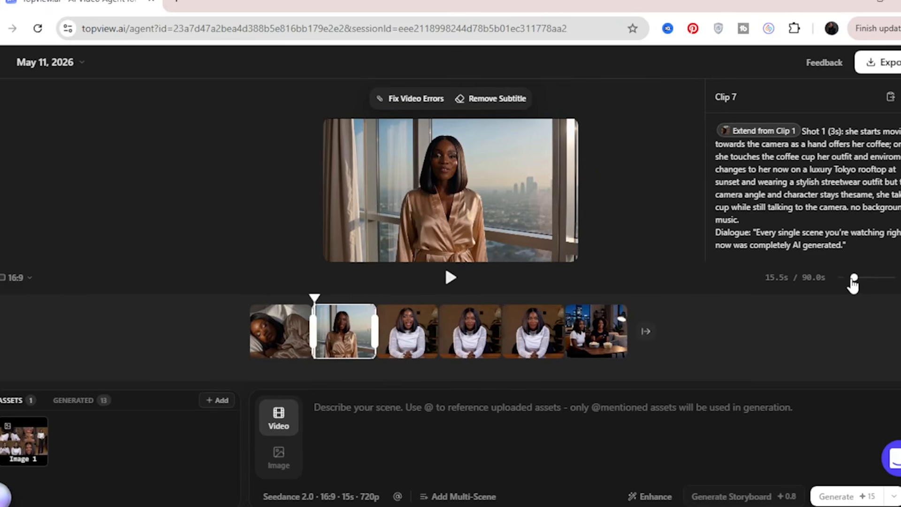
pyautogui.moveTo(862, 281); pyautogui.dragTo(857, 282)
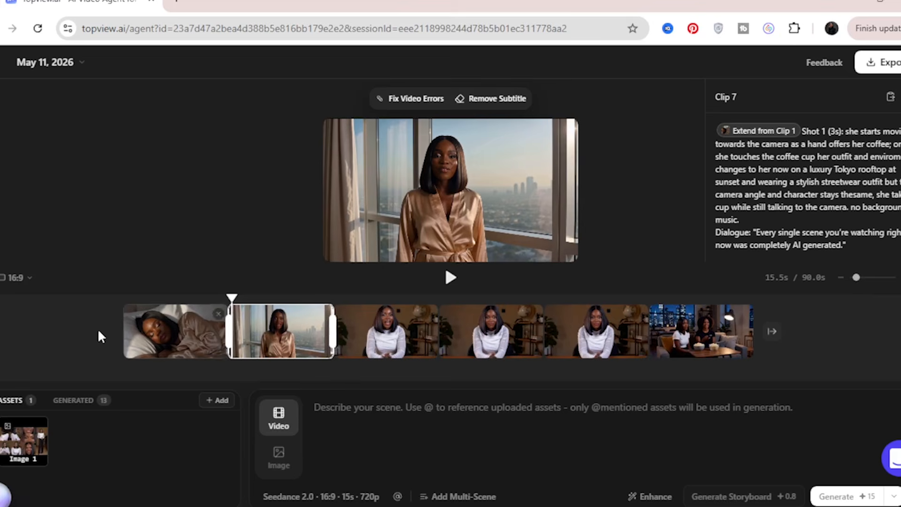
# Review the opening bedroom clip and its continuation into the extended clip by scrubbing through the timeline
pyautogui.click(78, 326)
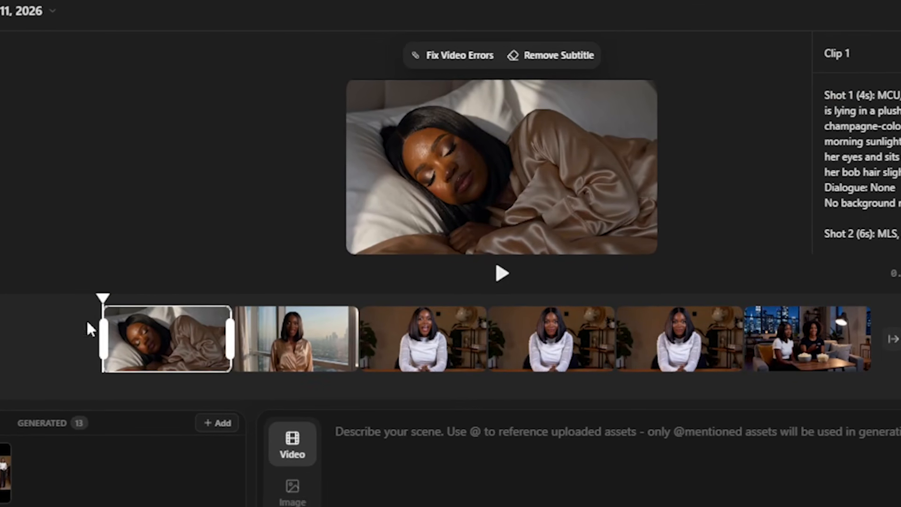
pyautogui.click(152, 345)
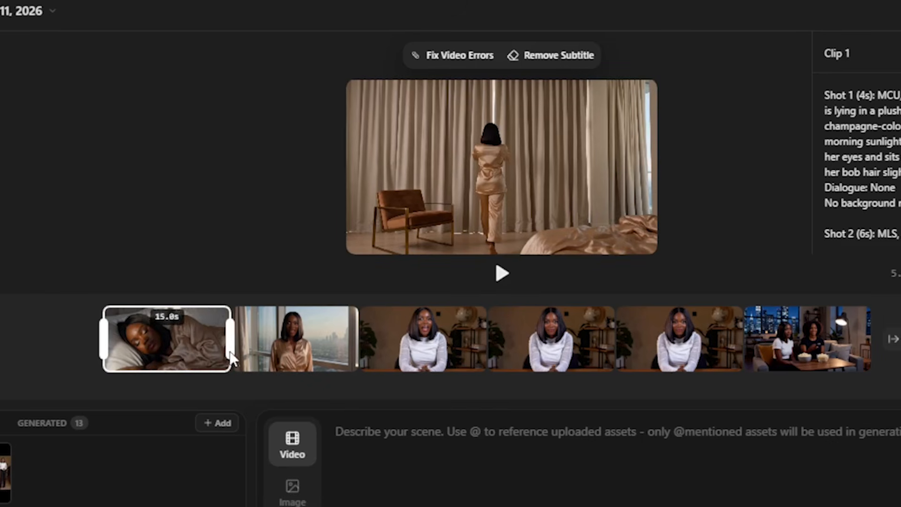
pyautogui.moveTo(177, 356); pyautogui.dragTo(384, 348)
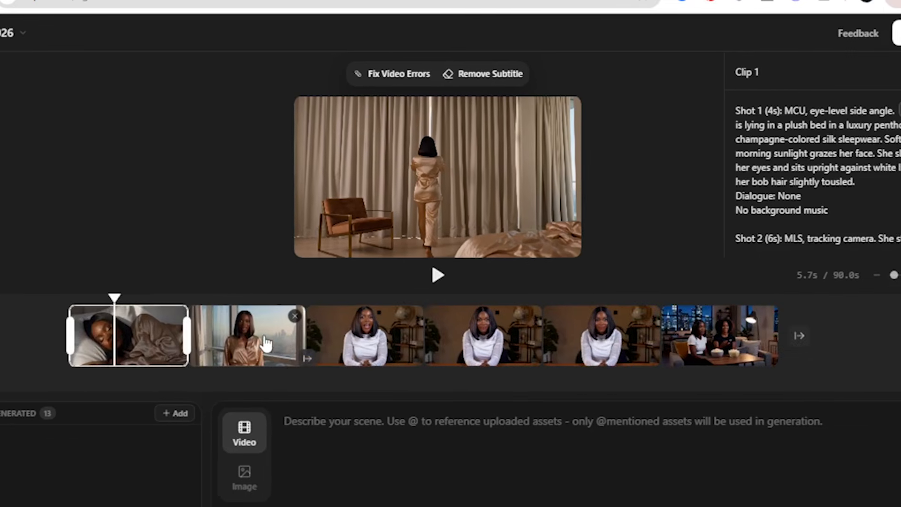
pyautogui.moveTo(301, 345); pyautogui.dragTo(375, 337)
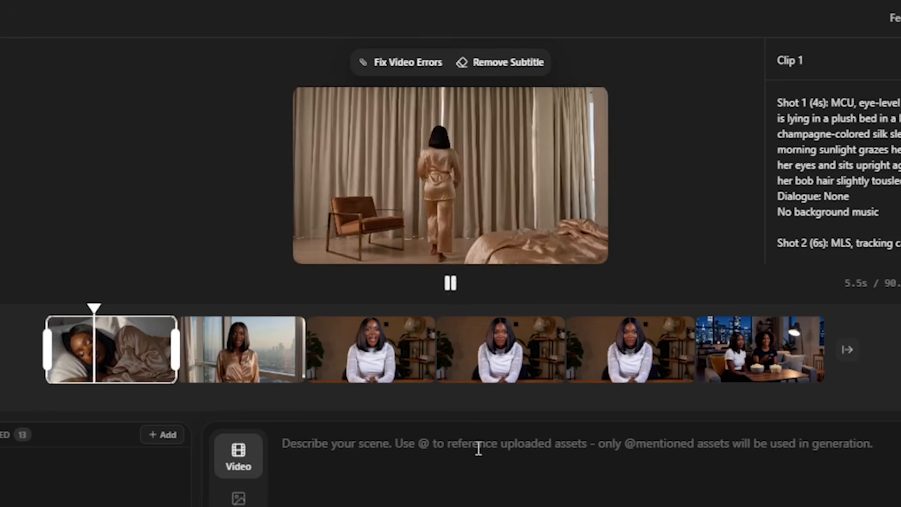
# Stop the preview playback and export the video
pyautogui.click(450, 282)
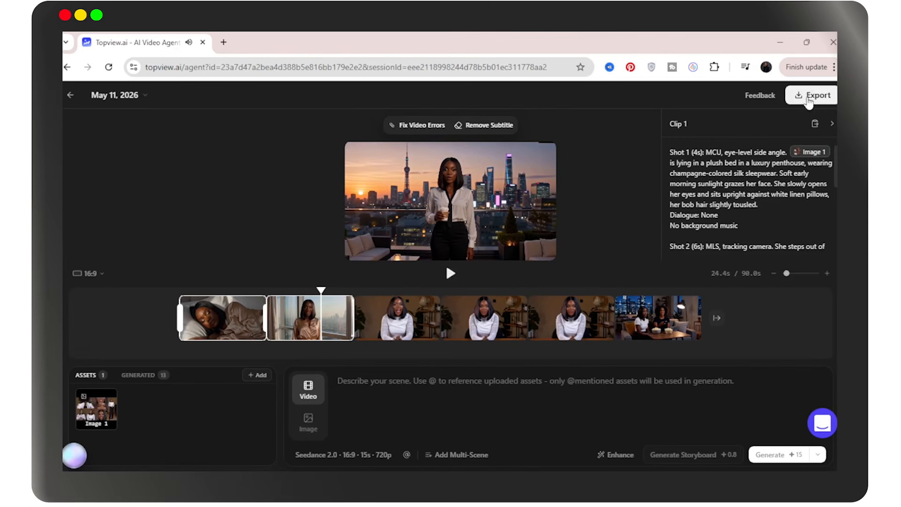
pyautogui.click(810, 98)
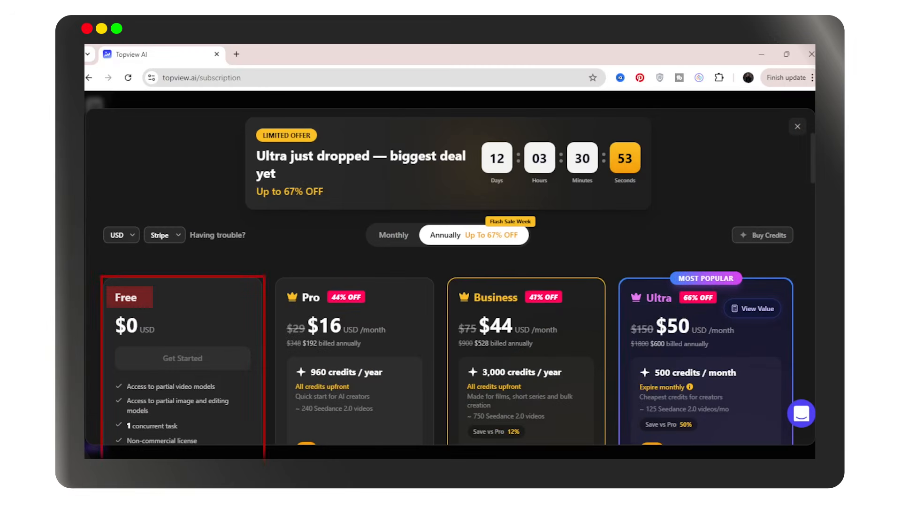
# Compare the Free, Pro, Business and Ultra annual plans by price, credits, concurrent tasks and unlimited generation models
pyautogui.scroll(-4, 802, 202)
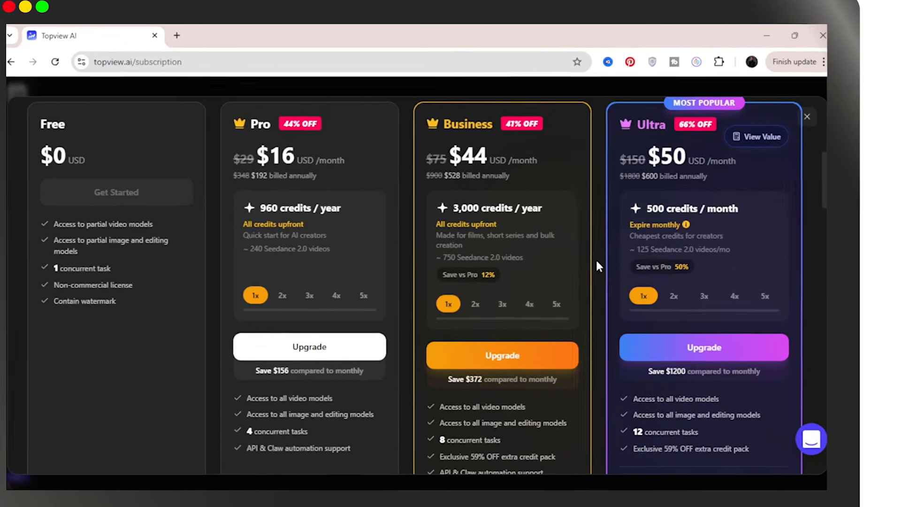
pyautogui.scroll(1, 609, 256)
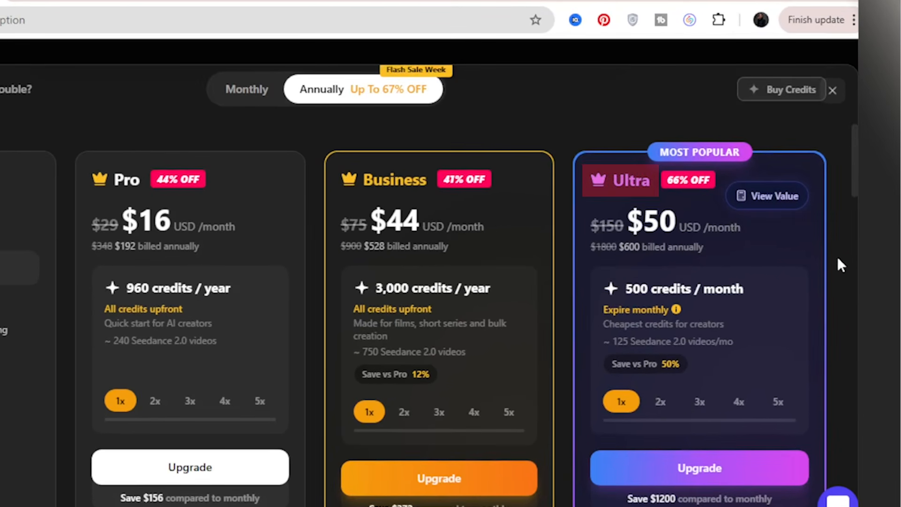
pyautogui.scroll(-3, 837, 258)
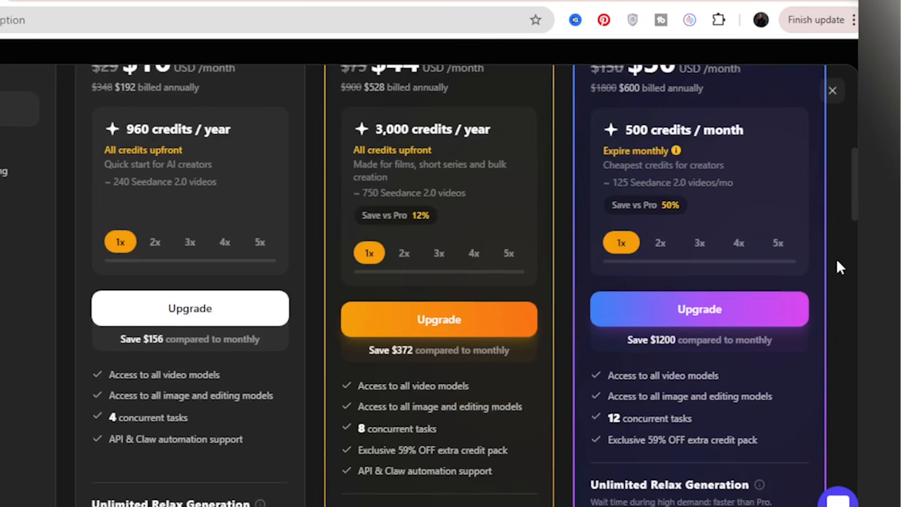
pyautogui.scroll(2, 837, 262)
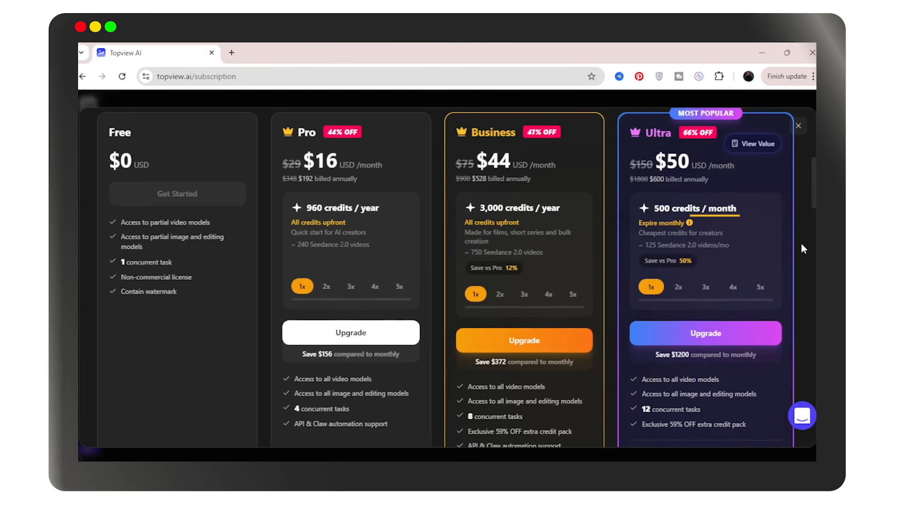
pyautogui.scroll(-4, 803, 249)
pyautogui.scroll(-1, 804, 248)
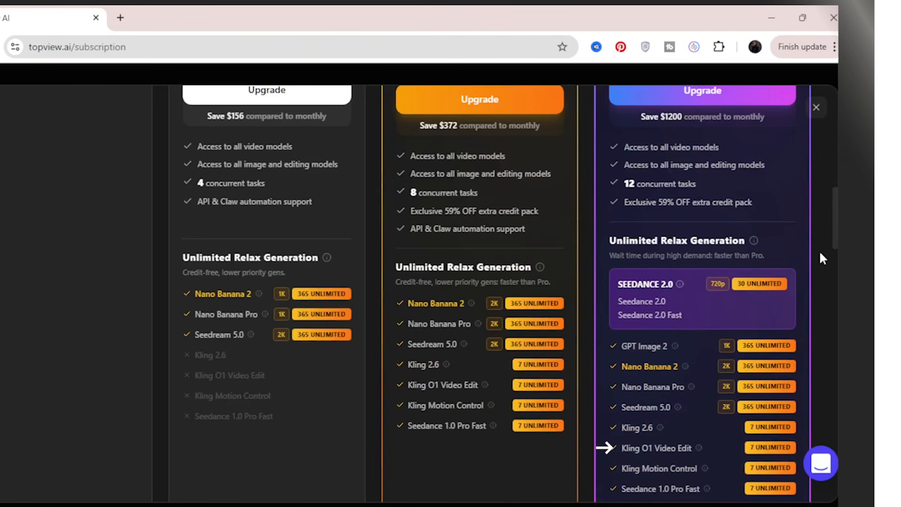
pyautogui.scroll(-3, 820, 254)
pyautogui.scroll(5, 819, 254)
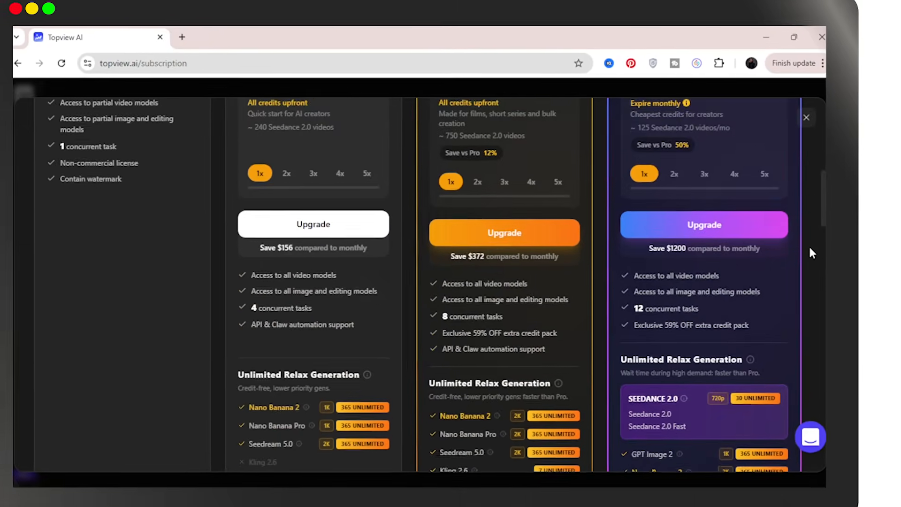
pyautogui.scroll(4, 810, 249)
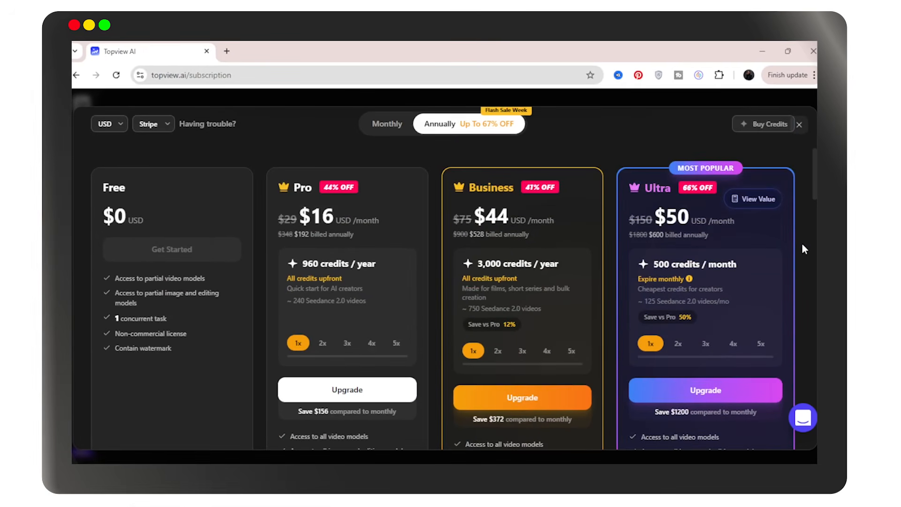